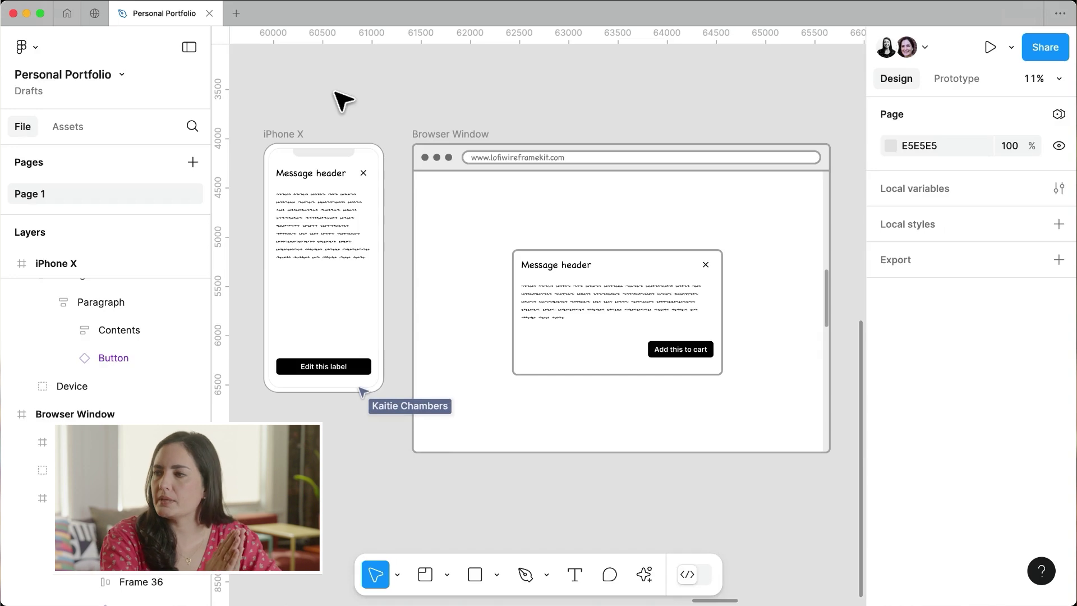
Make the iPhone mockup's button fill its container width (965 × 167), then pan to the browser window
click(309, 369)
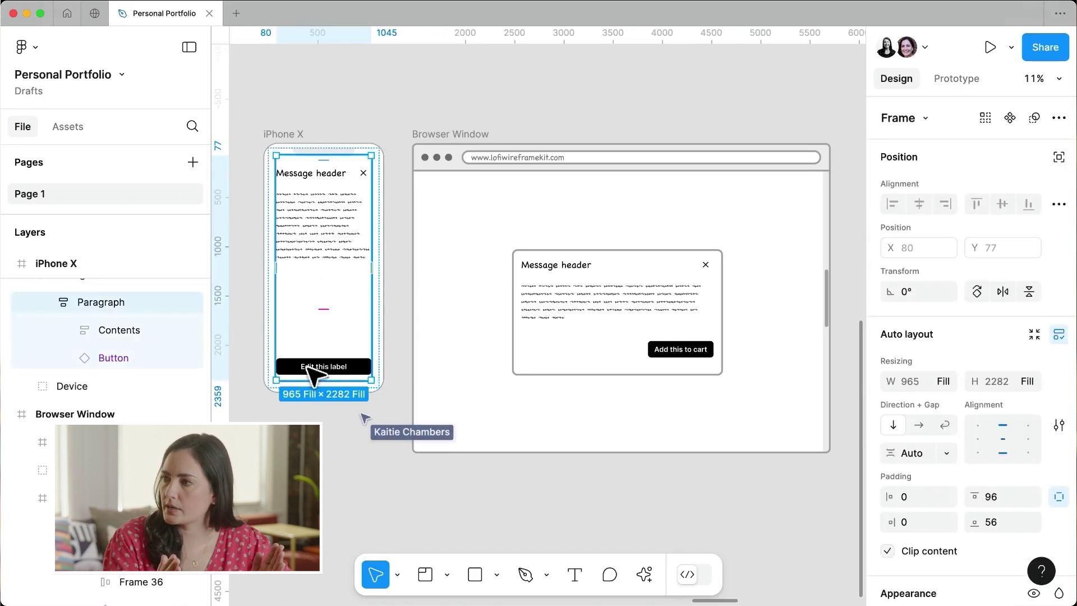
click(308, 369)
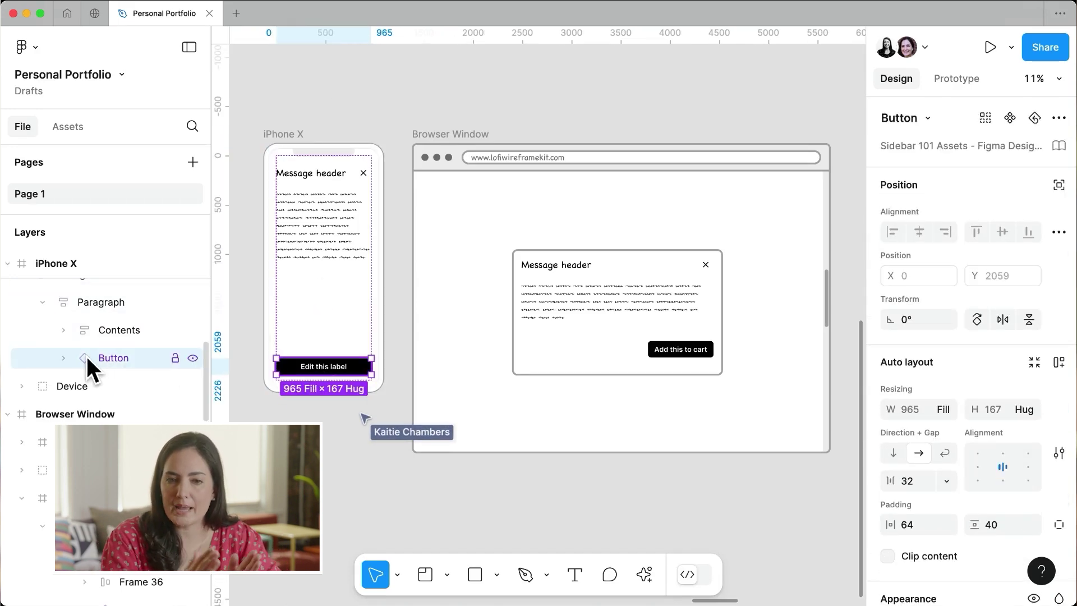
key(shift+2)
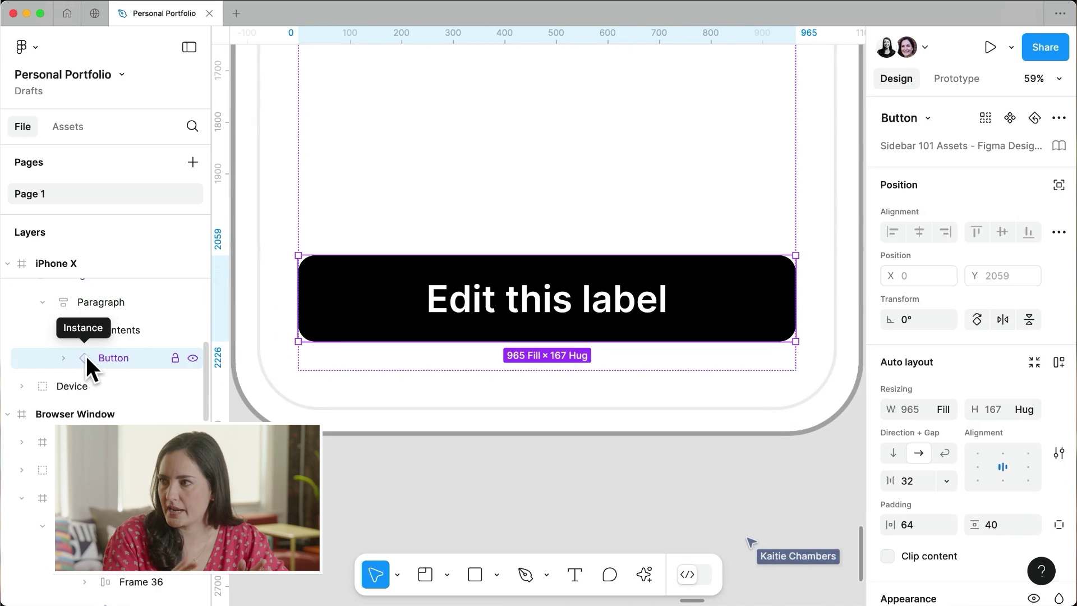
click(948, 409)
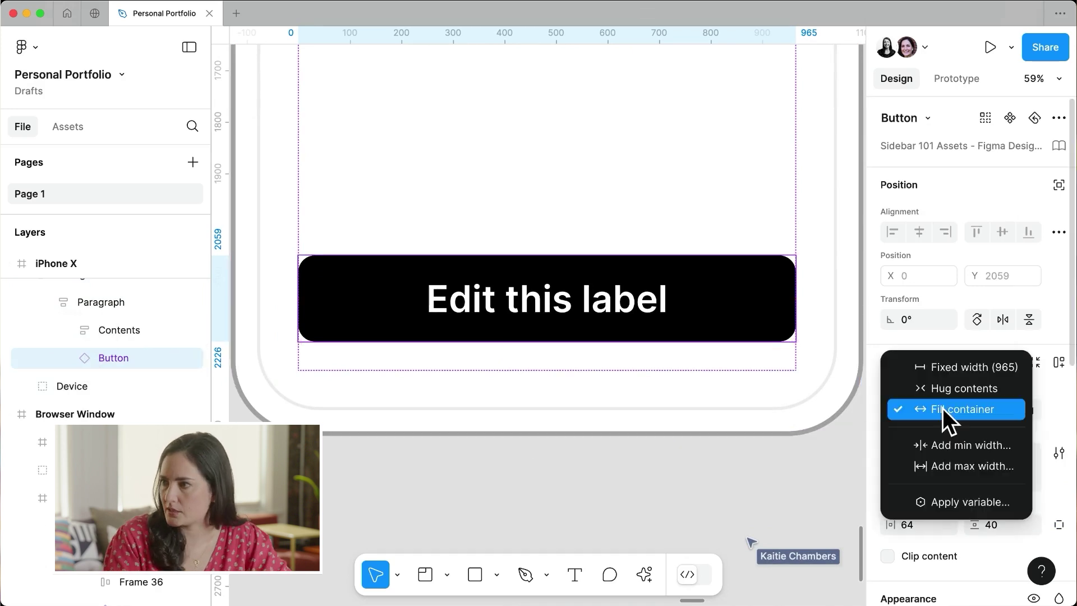
click(981, 411)
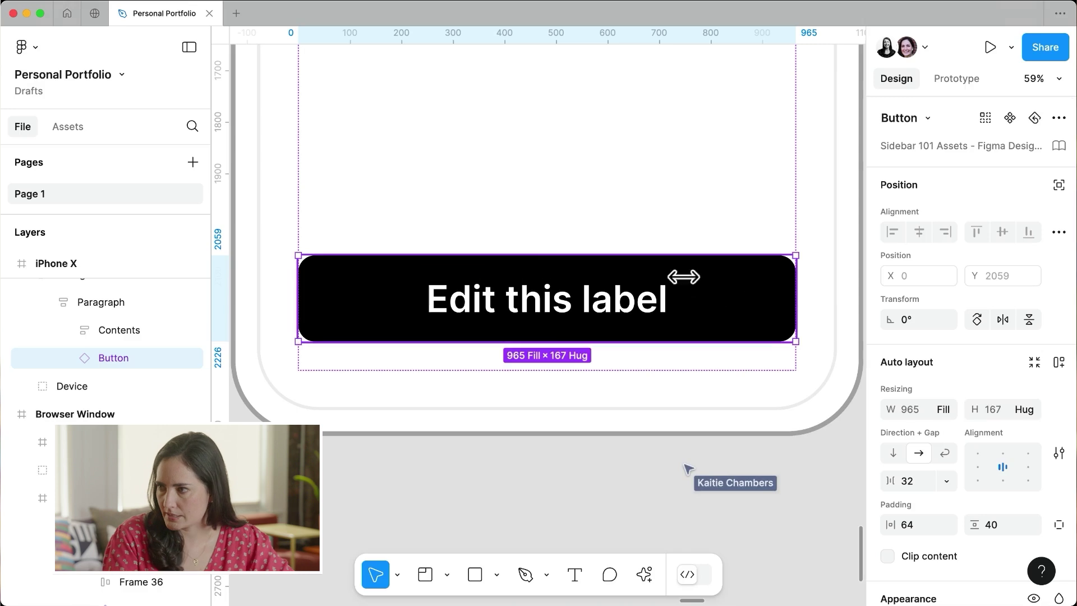
scroll(683, 289, down, 5)
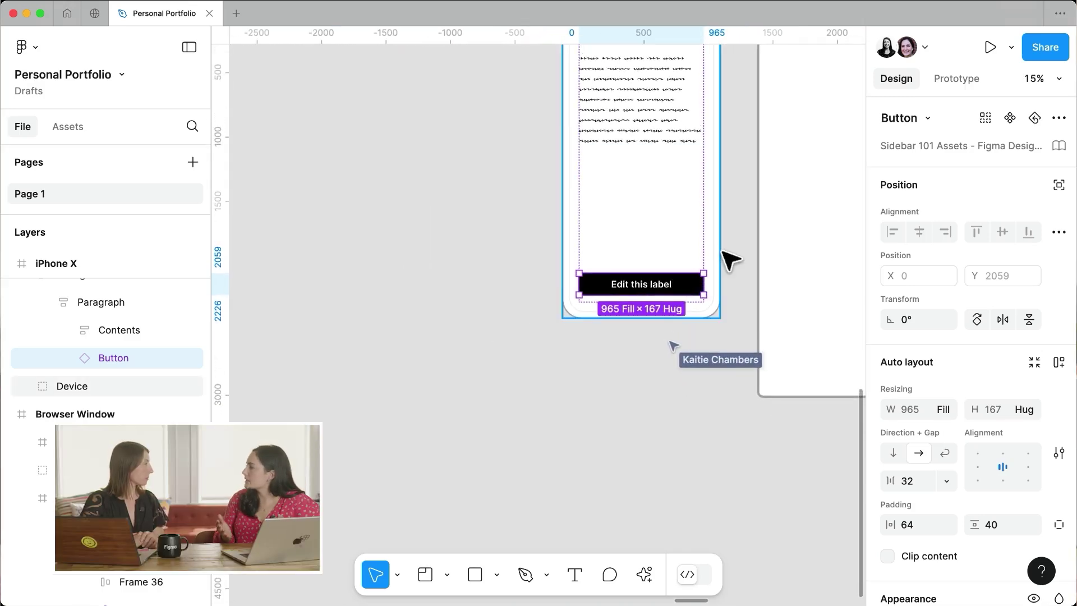
scroll(729, 259, right, 10)
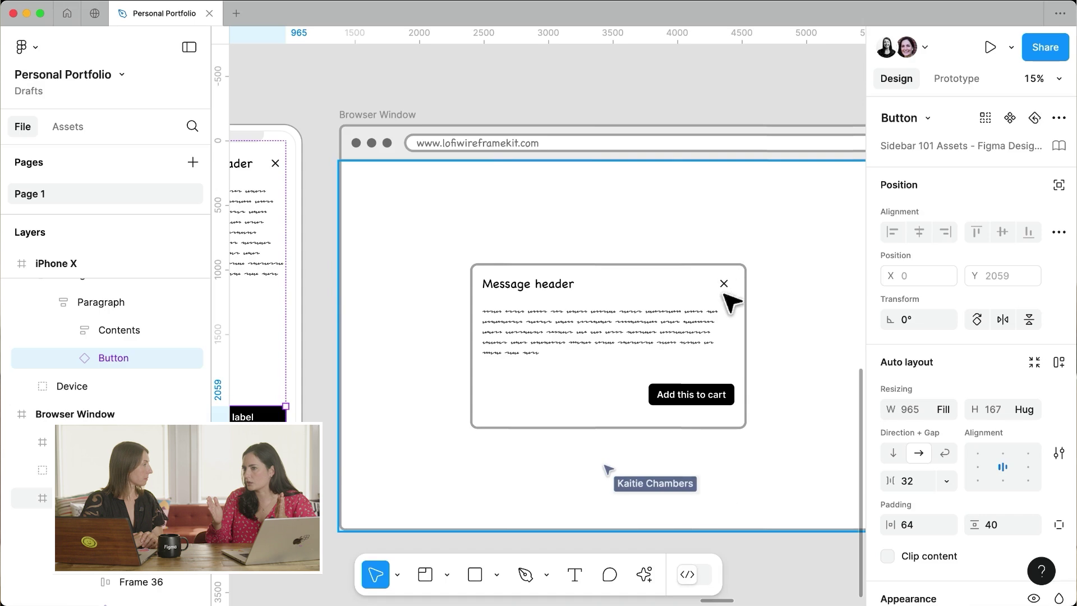
Select the Add this to cart button inside the browser window's message dialog
click(731, 403)
double_click(730, 403)
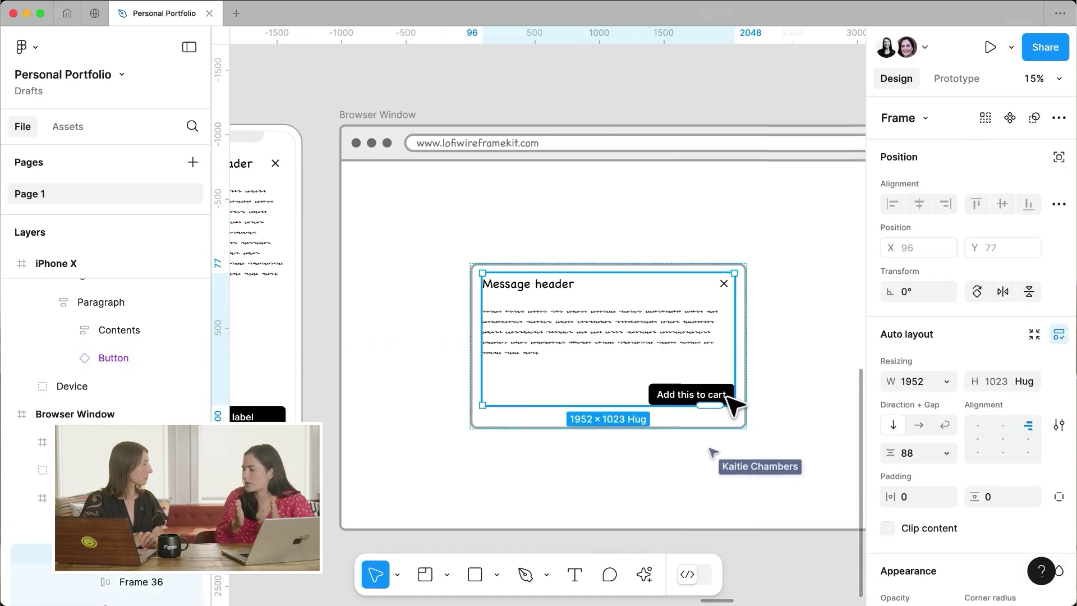
double_click(731, 402)
scroll(730, 403, up, 5)
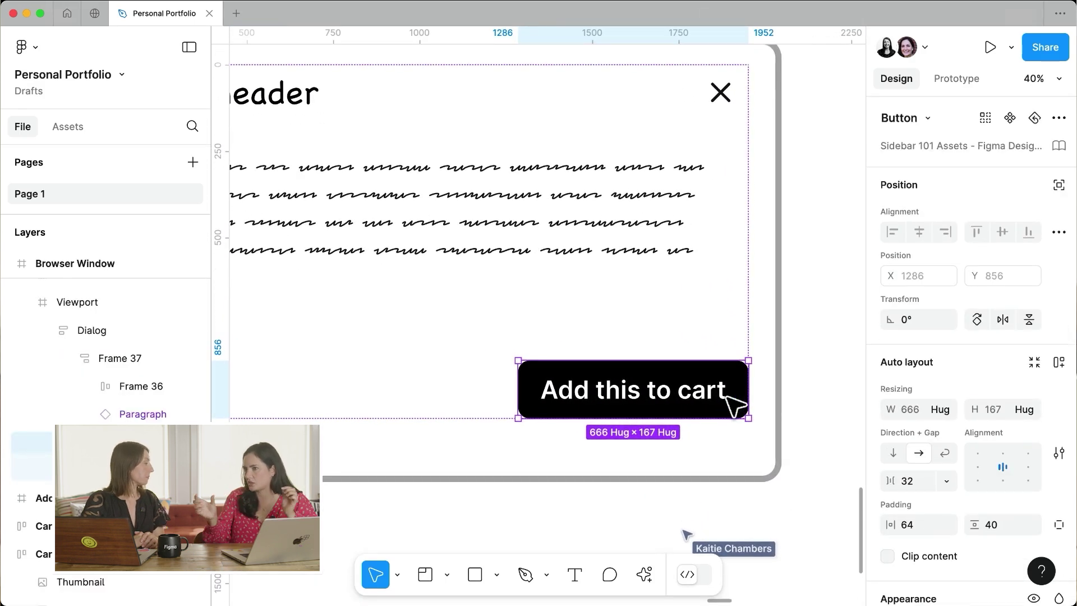
Test the button's hug sizing by relabeling it 'Let's Go!', then restore 'Add this to cart'
double_click(643, 388)
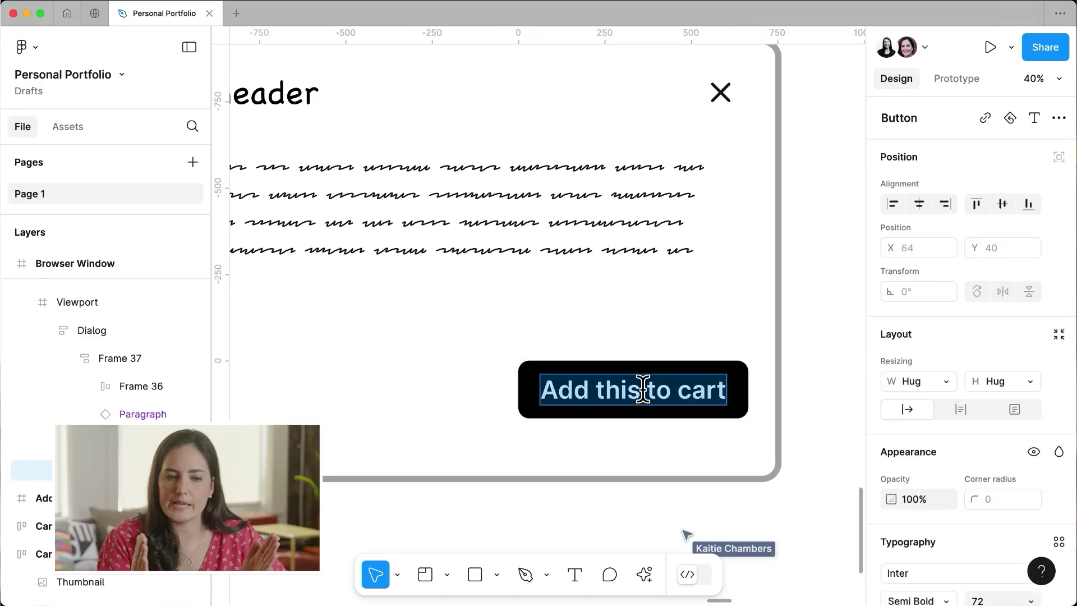
text(Let's Go!)
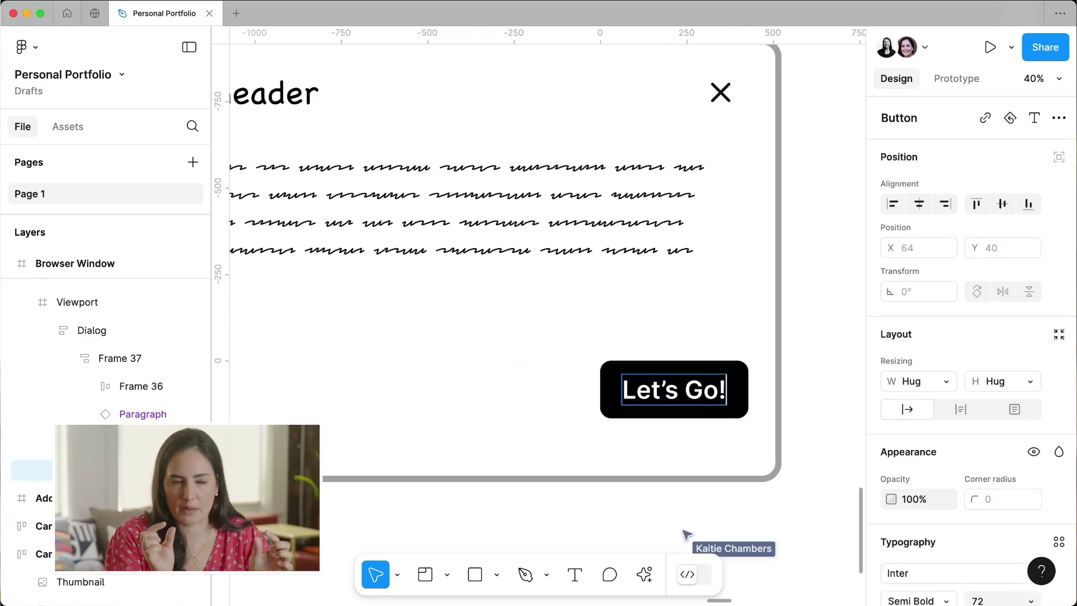
key(super+a)
text(A)
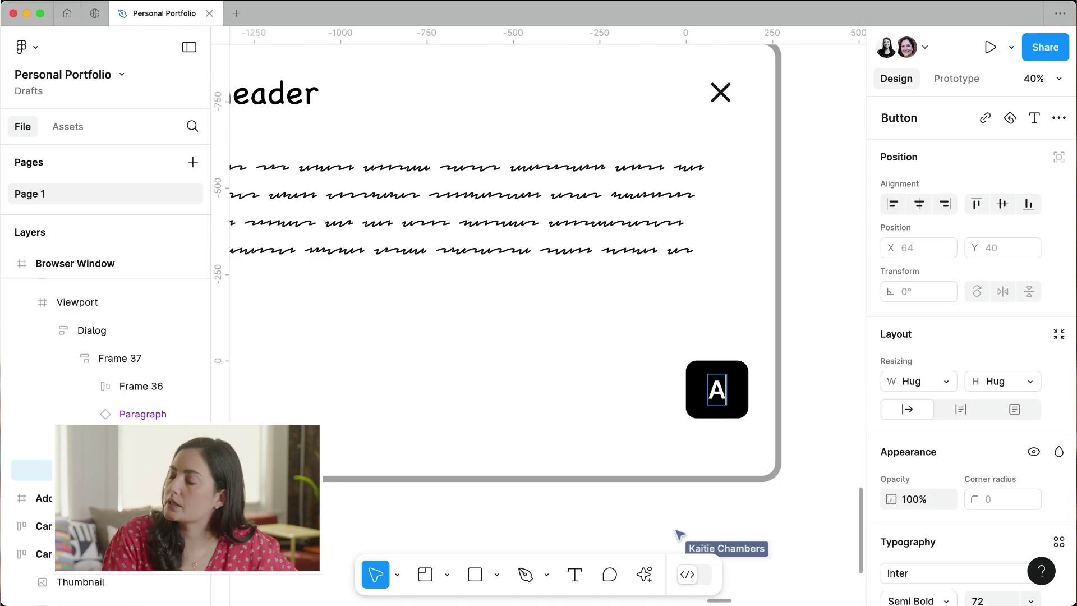
text(dd this to cart)
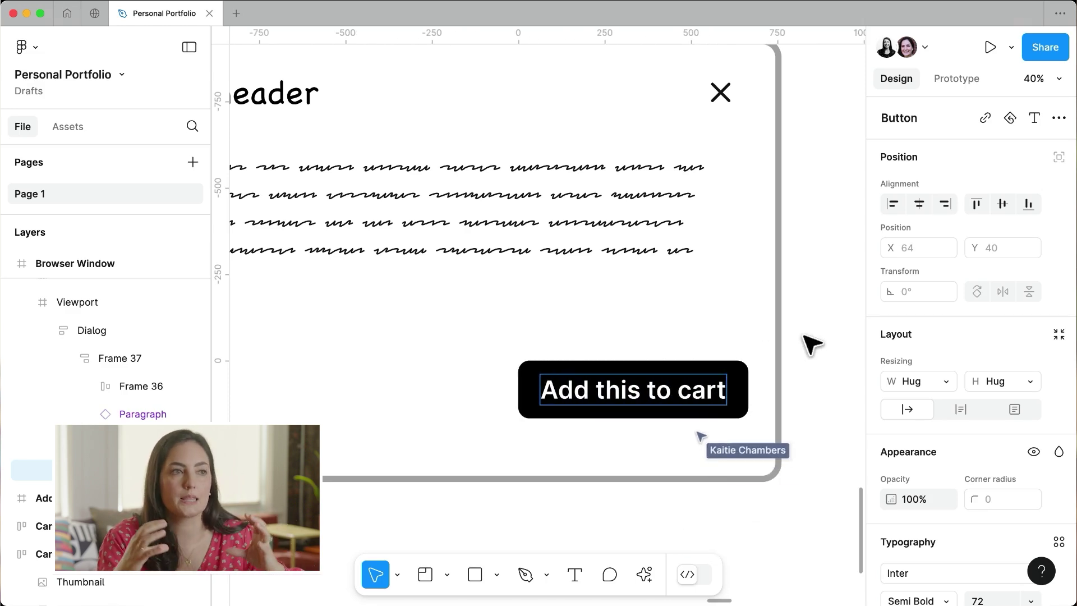
key(Escape)
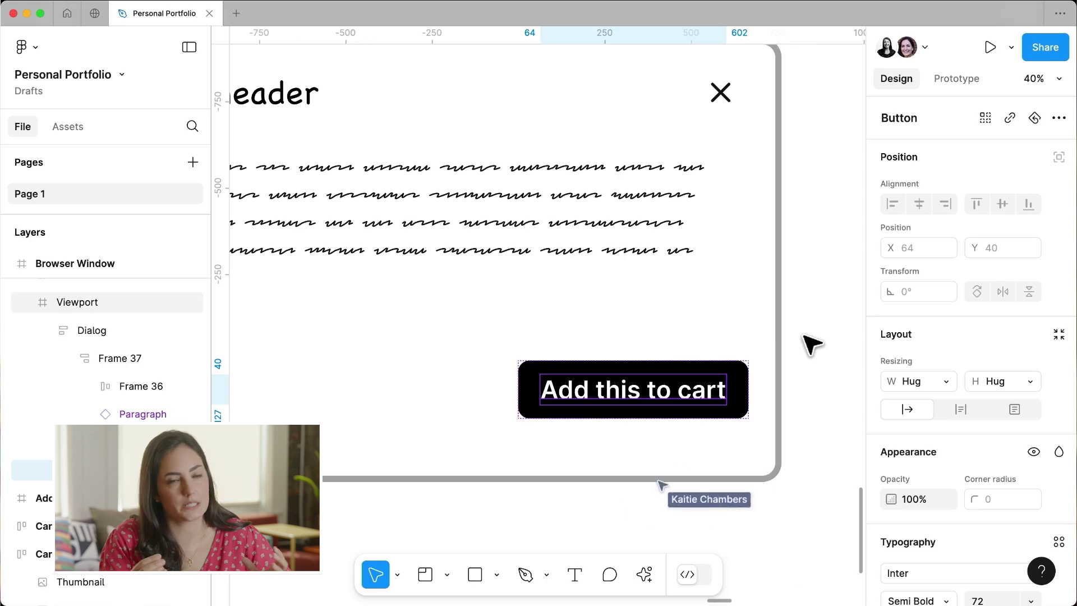
click(718, 377)
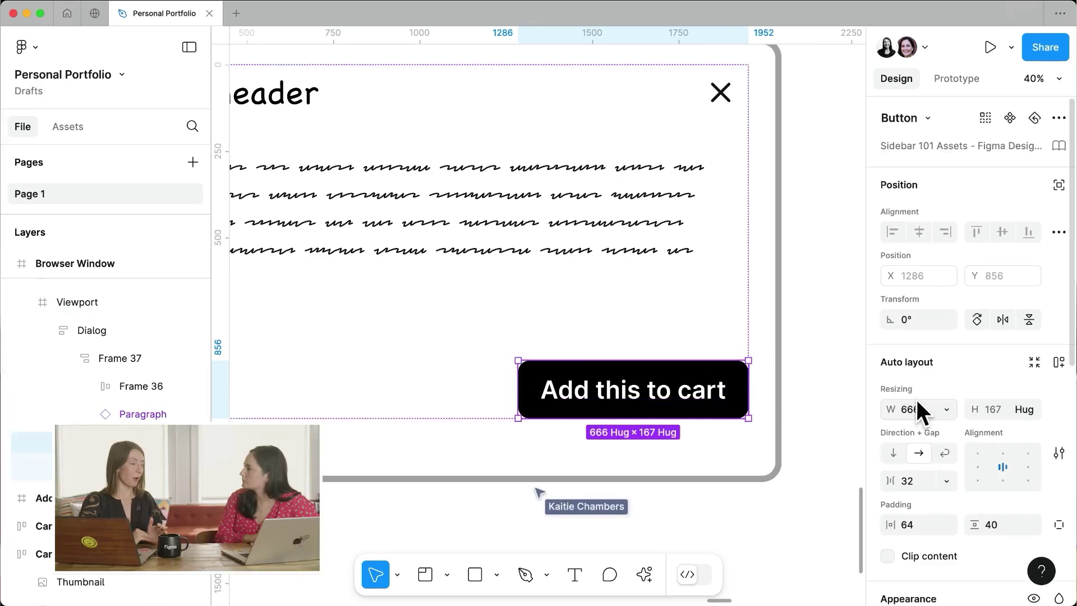
click(947, 408)
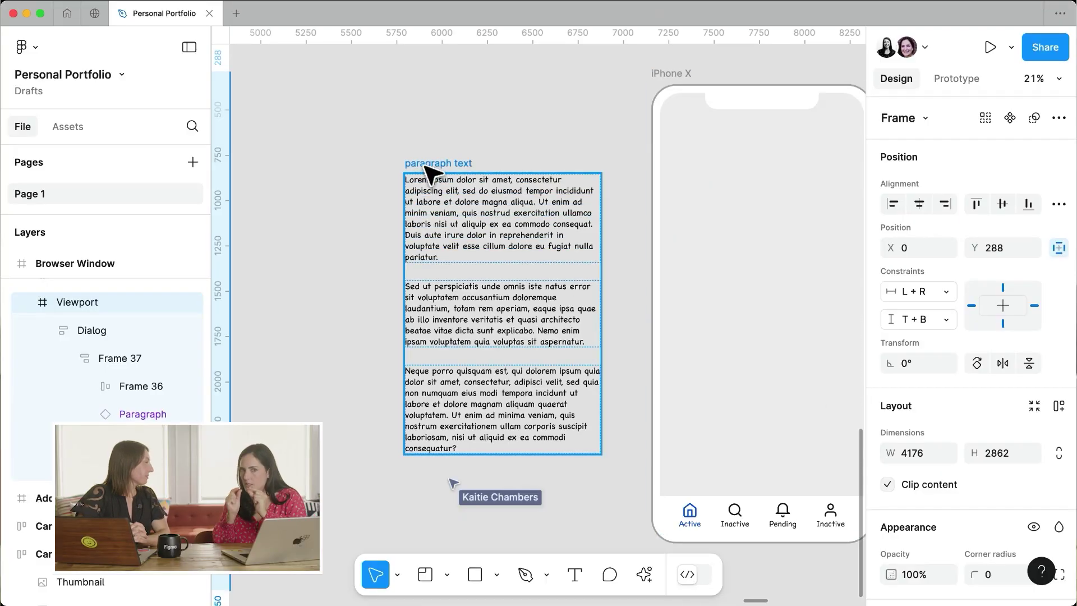
Change the paragraph text frame's auto layout gap from 100 to 8
click(424, 166)
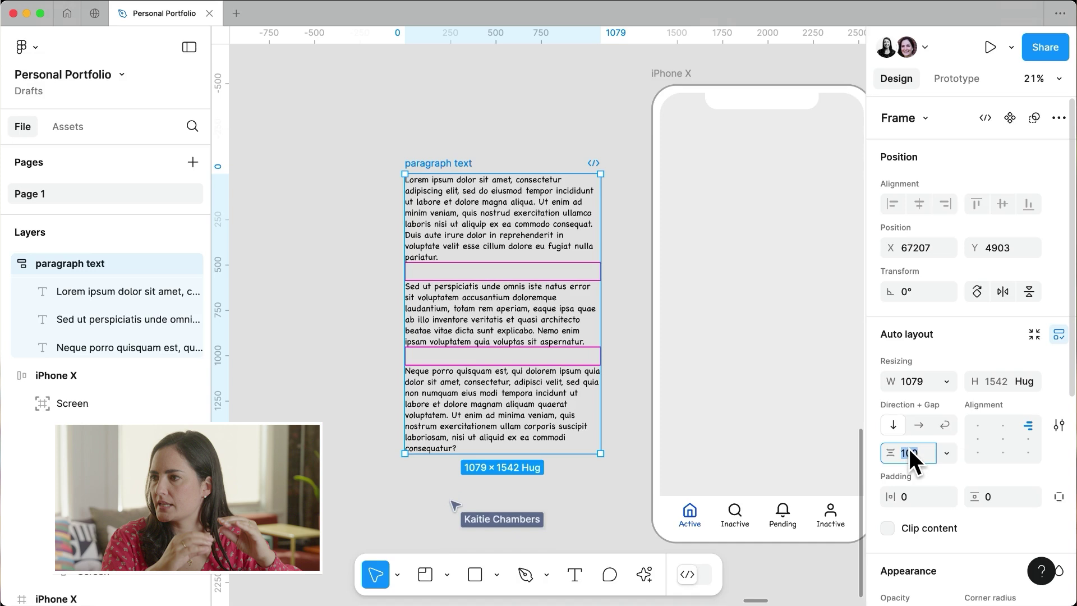
text(8)
key(Return)
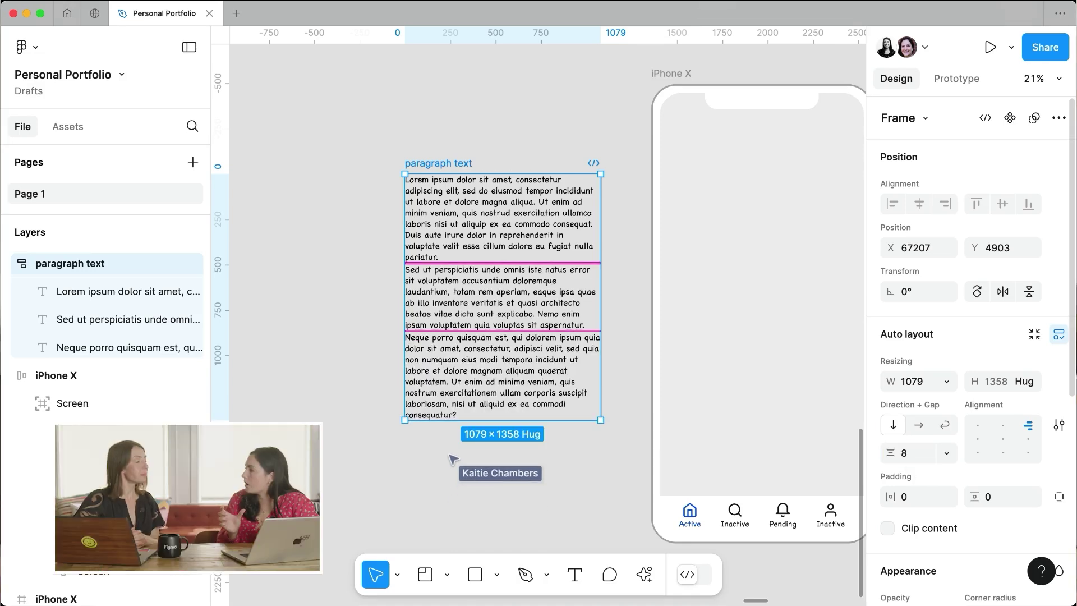
click(619, 475)
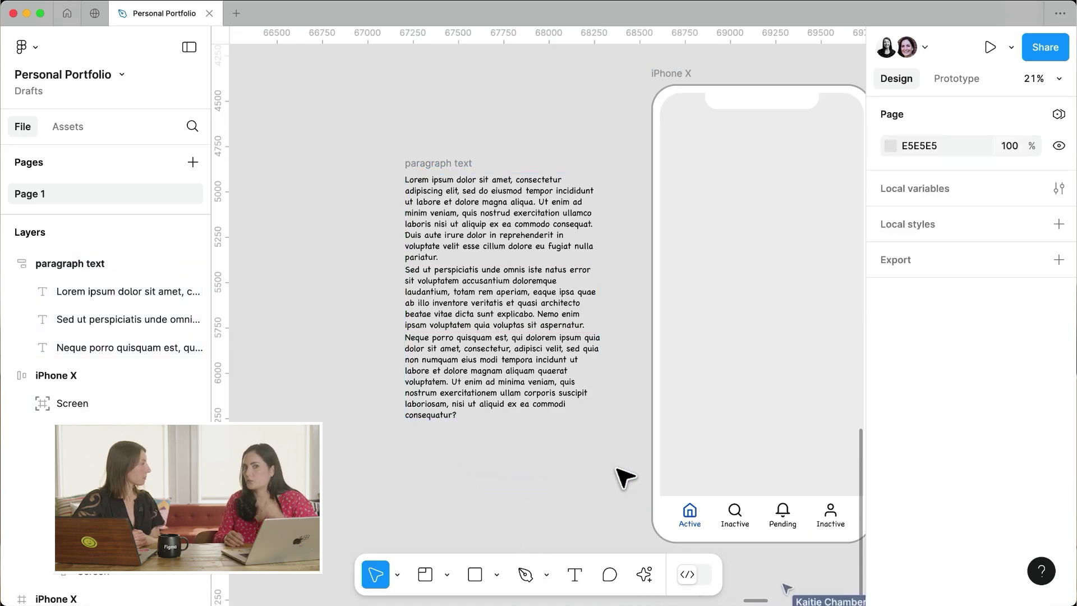
Inspect the phone's tab bar spacing, leaving it at Auto
scroll(620, 475, right, 5)
scroll(620, 475, down, 3)
scroll(629, 399, up, 5)
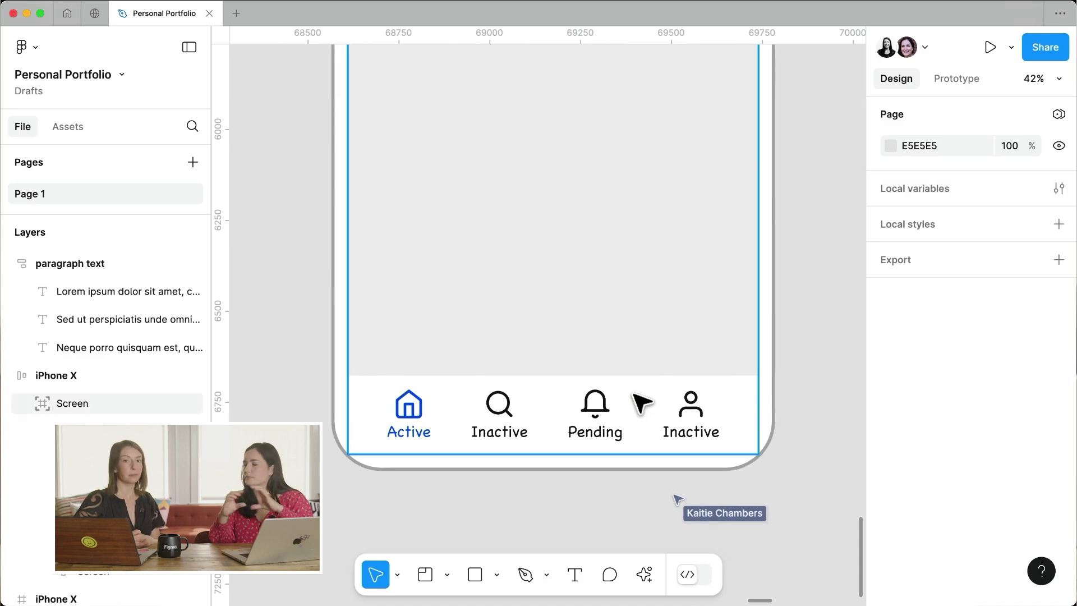
click(641, 403)
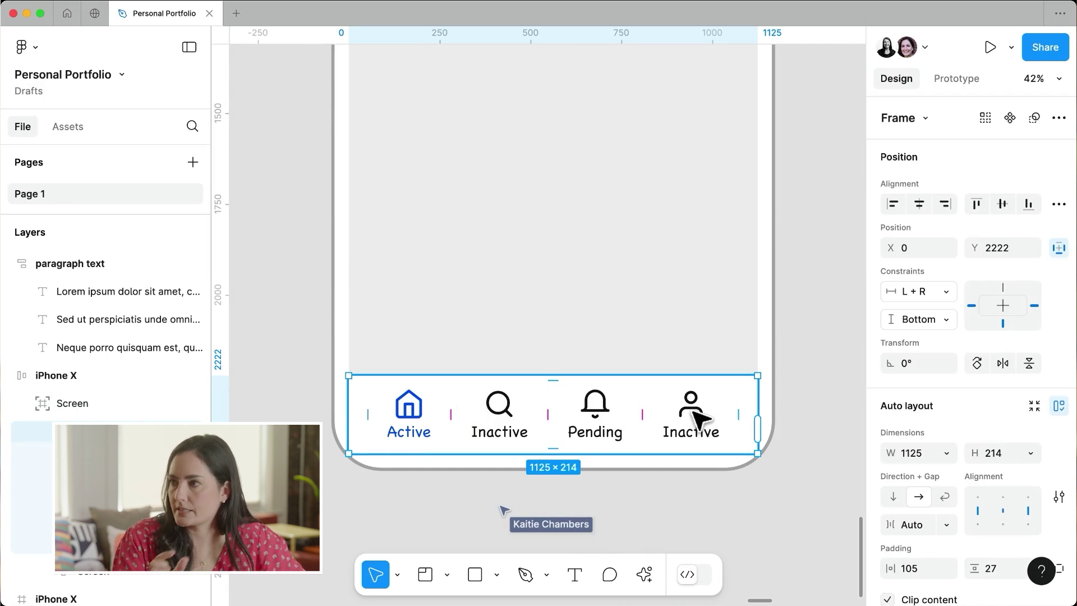
click(945, 527)
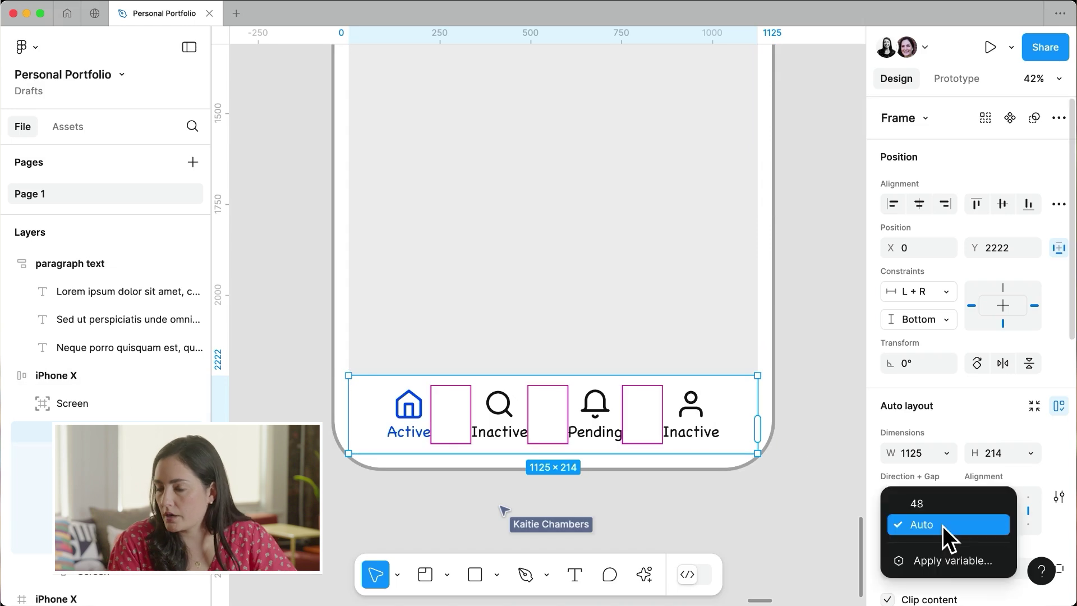
click(944, 528)
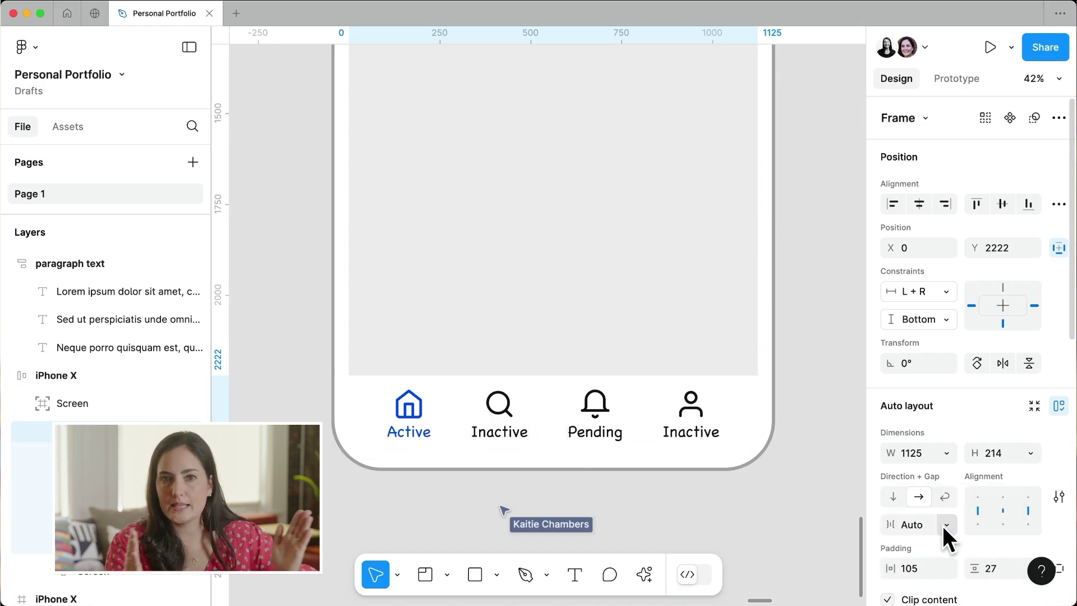
click(843, 425)
key(shift+1)
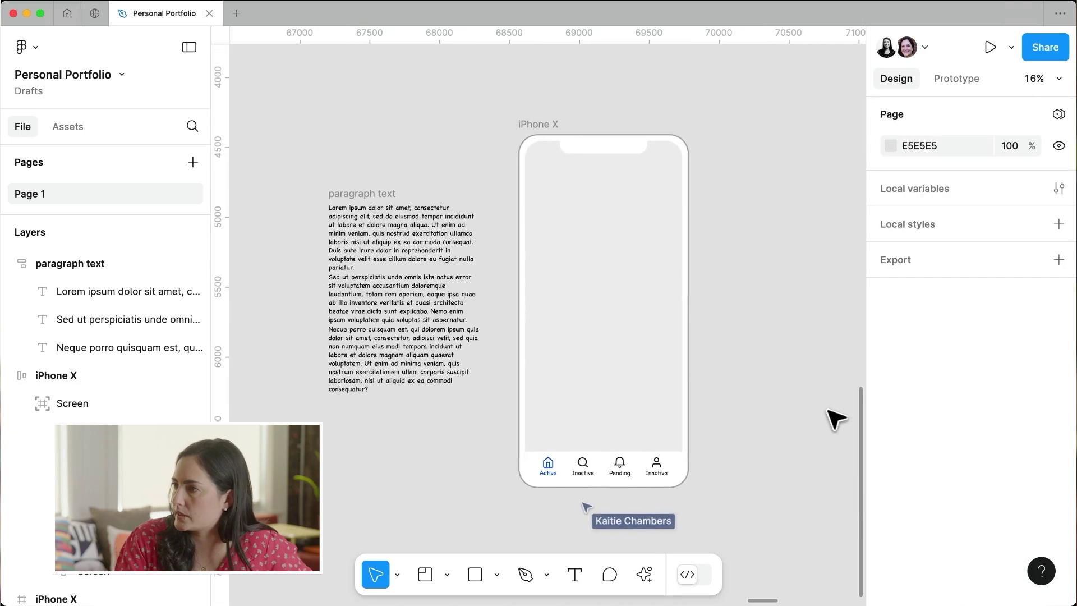
Widen the iPhone X frame and set the bottom navigation bar's gap to 8
click(547, 124)
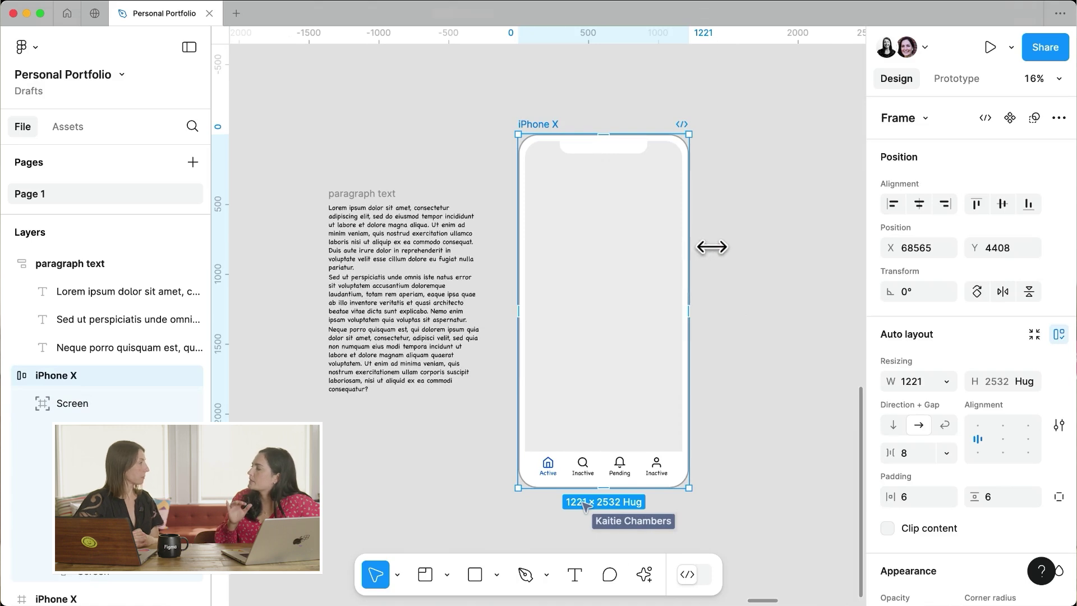
mouse_move(712, 247)
mouse_down()
mouse_move(848, 250)
mouse_move(623, 241)
mouse_move(774, 256)
mouse_move(723, 259)
mouse_up()
click(666, 473)
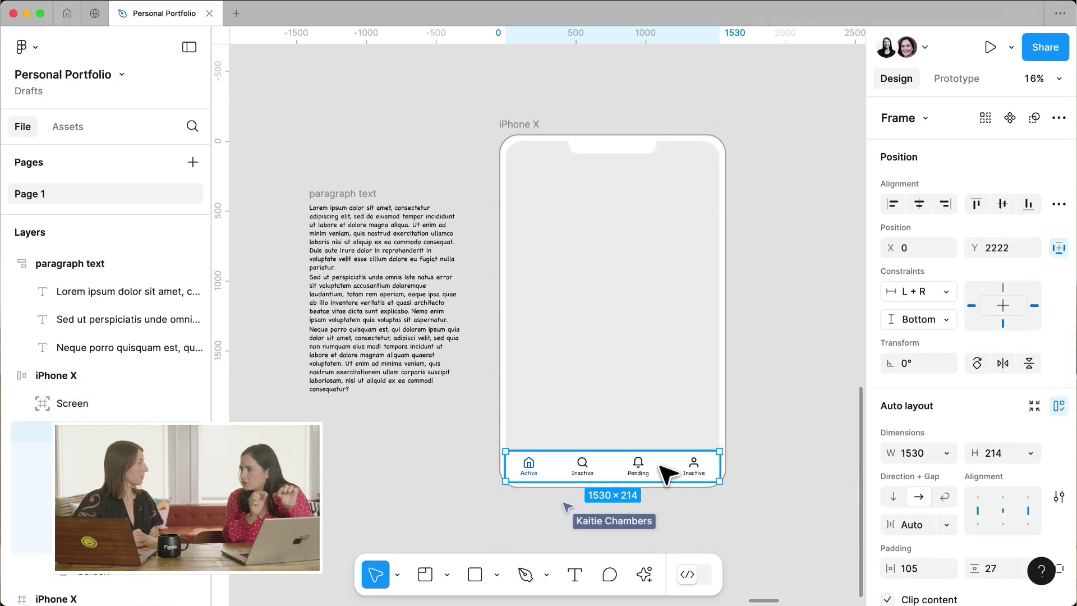
click(920, 524)
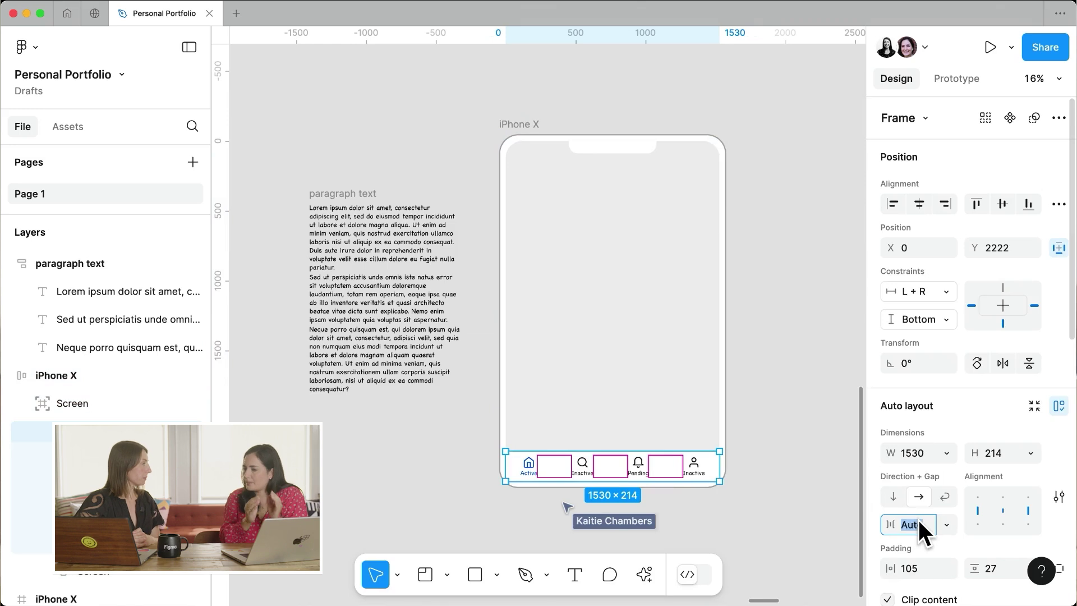
text(8)
key(Return)
click(757, 499)
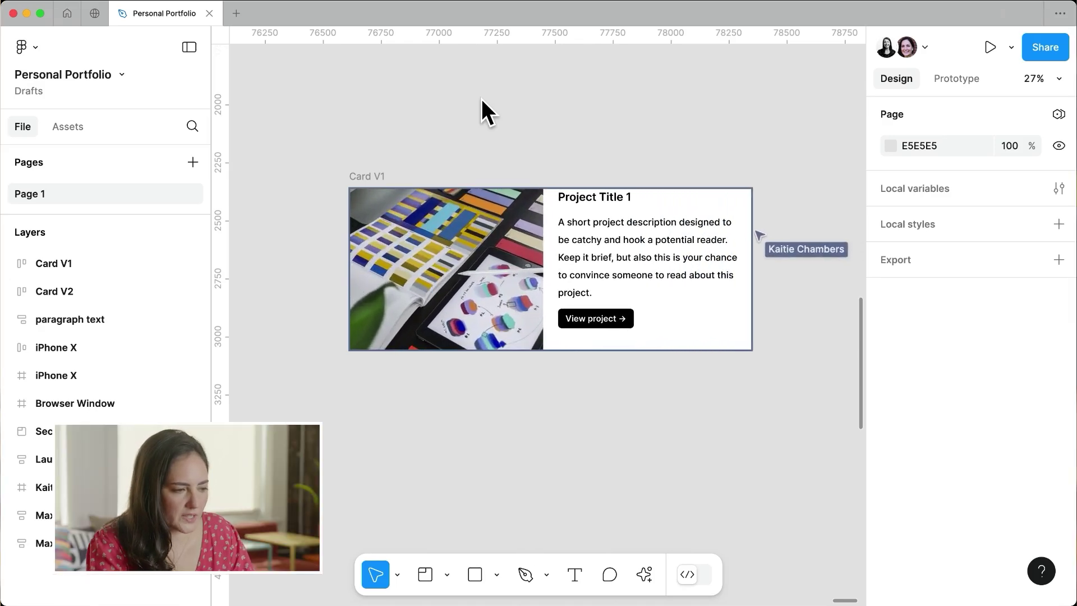
Narrow Card V1 and restore it to 1743 wide, then select its Description frame
click(374, 177)
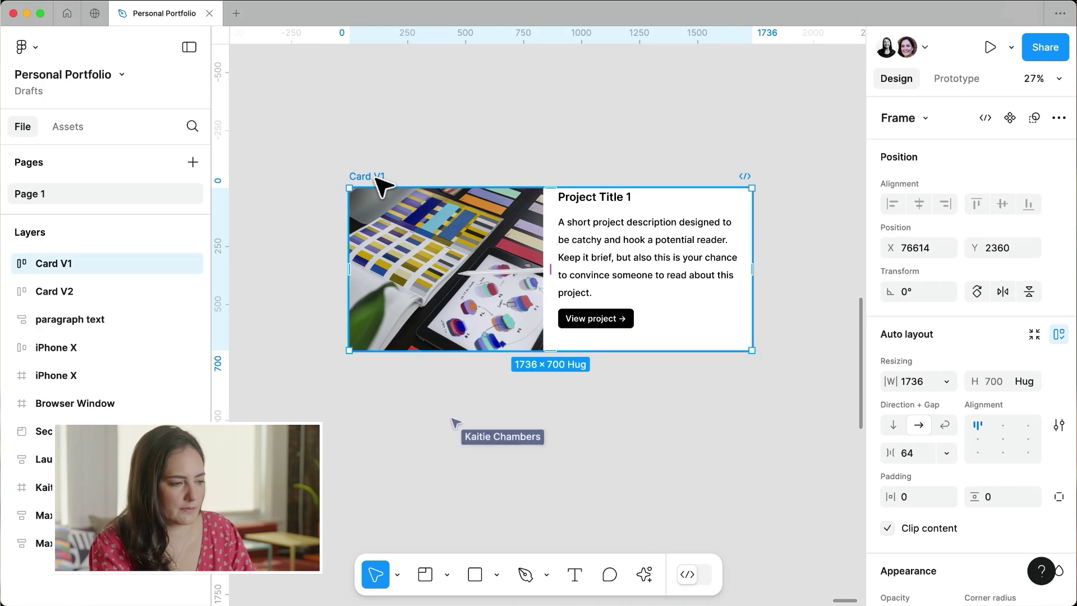
drag(752, 250, 693, 267)
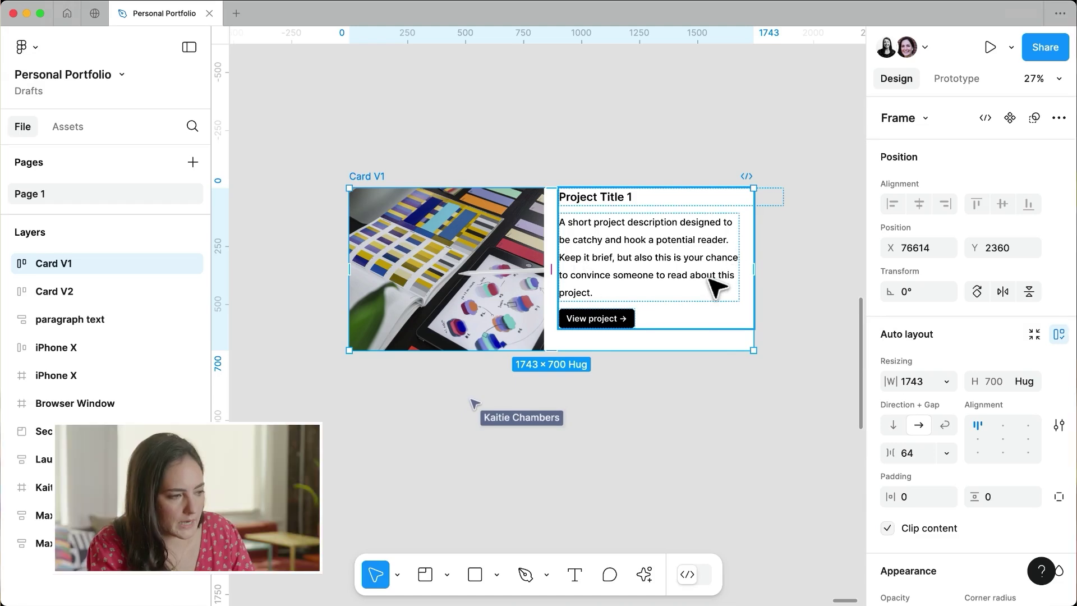
click(741, 212)
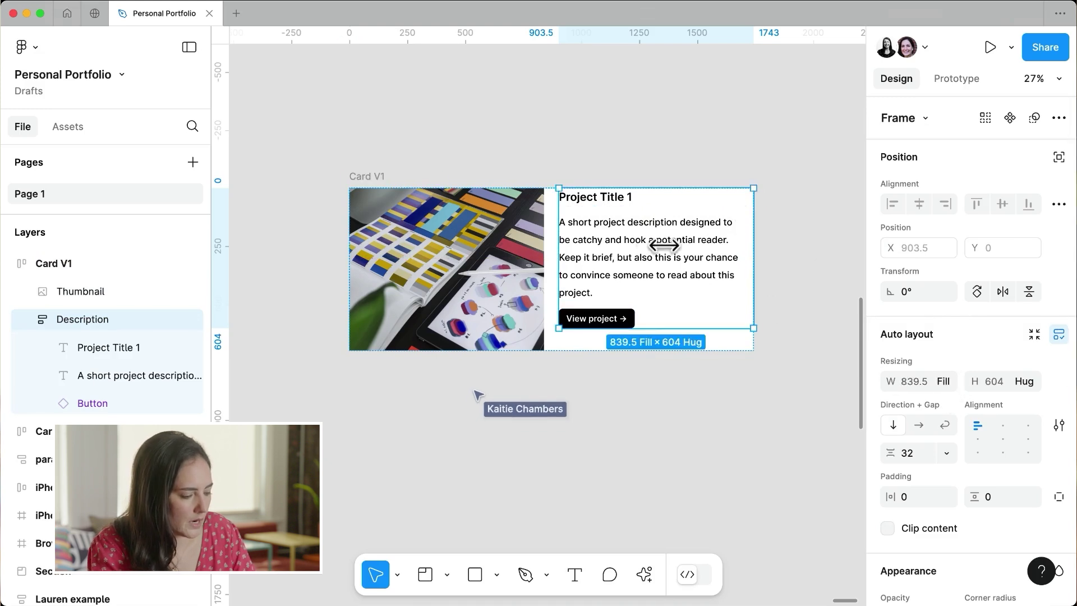
Set Card V1's description paragraph width to Fill container instead of a fixed 777
click(642, 244)
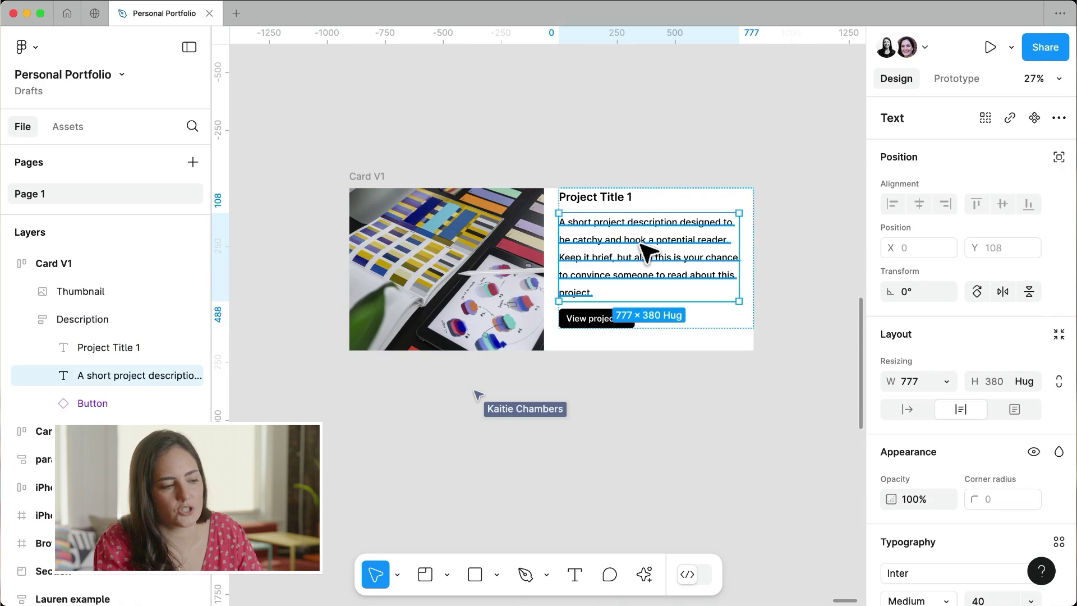
click(951, 382)
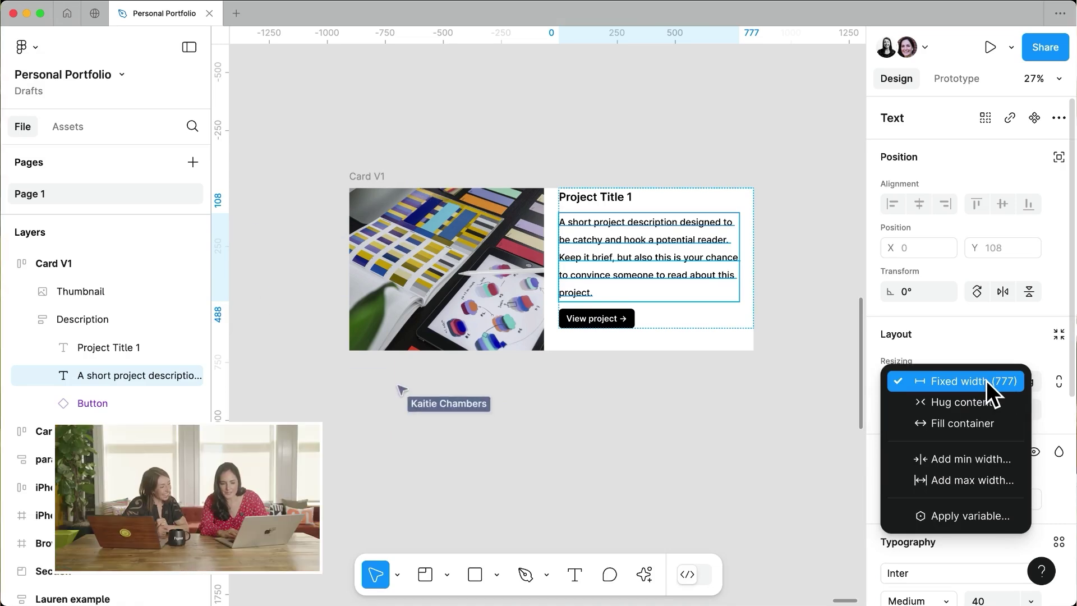
click(978, 423)
click(805, 401)
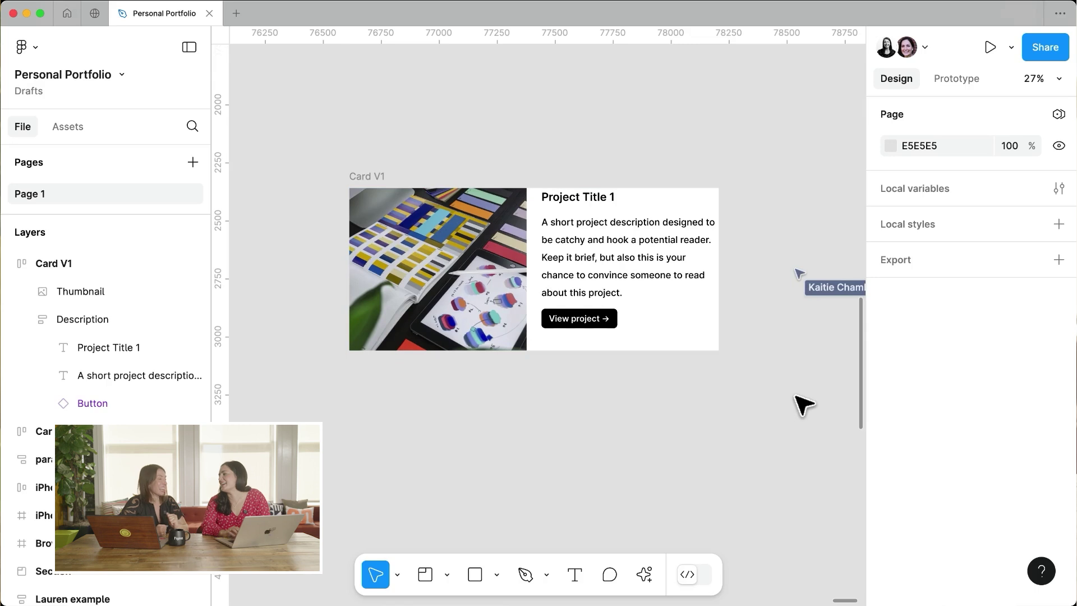
double_click(22, 433)
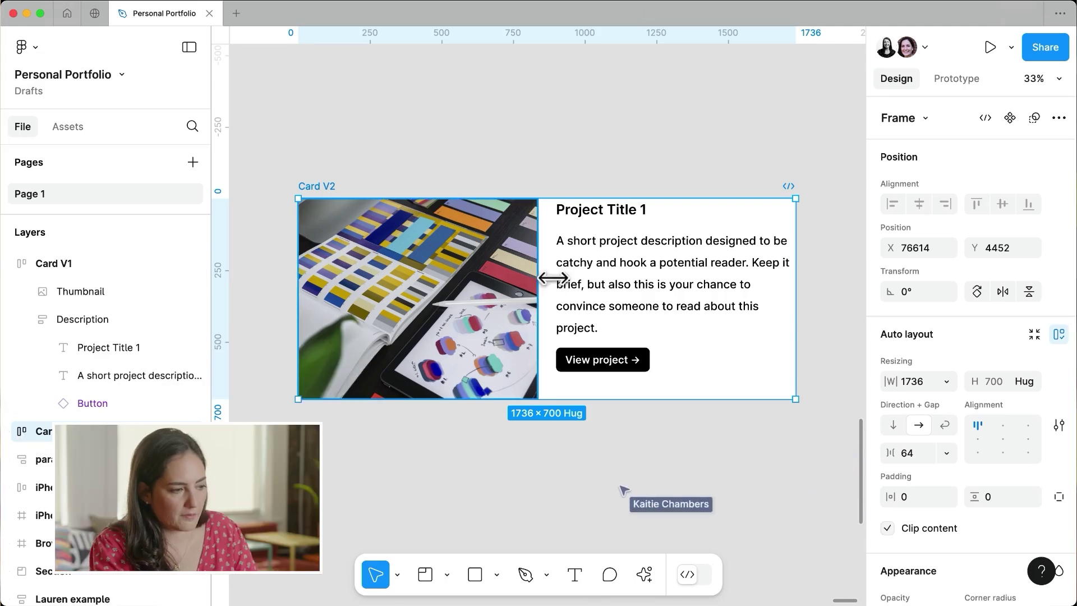
Inspect Card V2's Description frame and text, then narrow the card to 957 wide
click(620, 240)
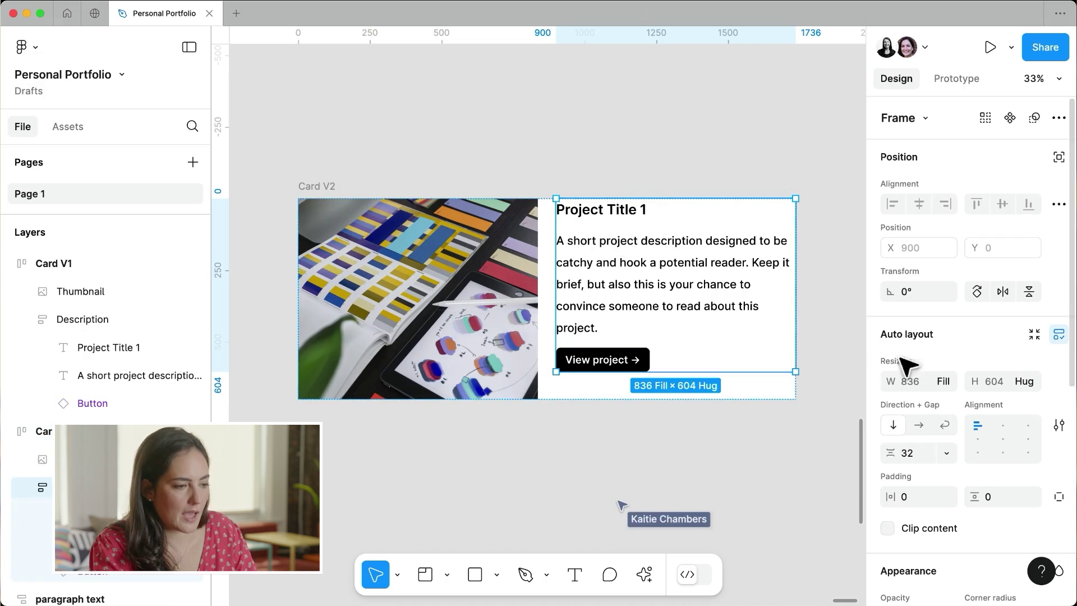
click(683, 255)
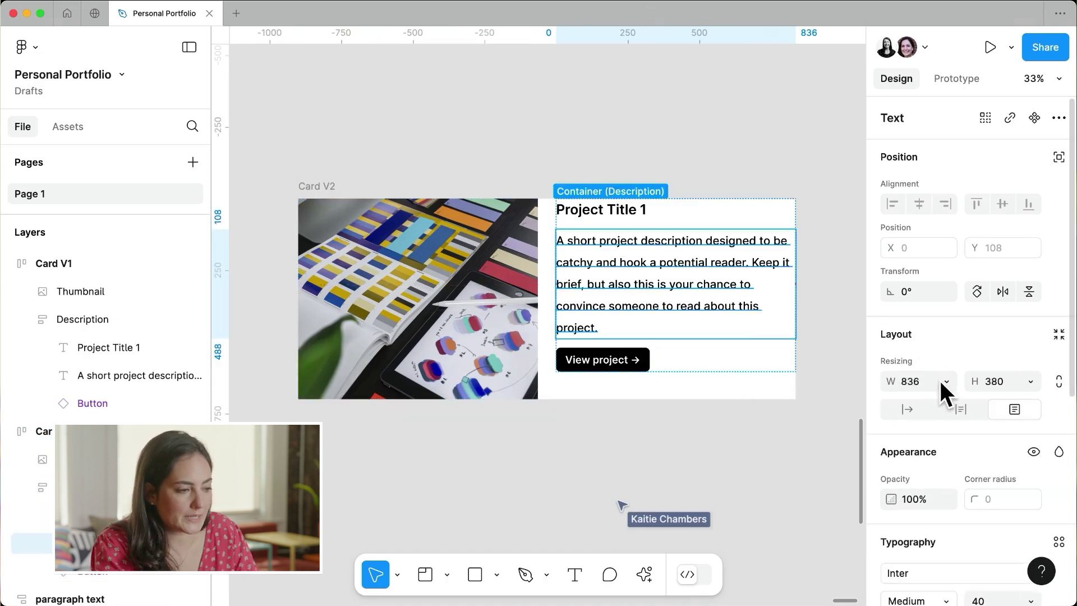
click(323, 188)
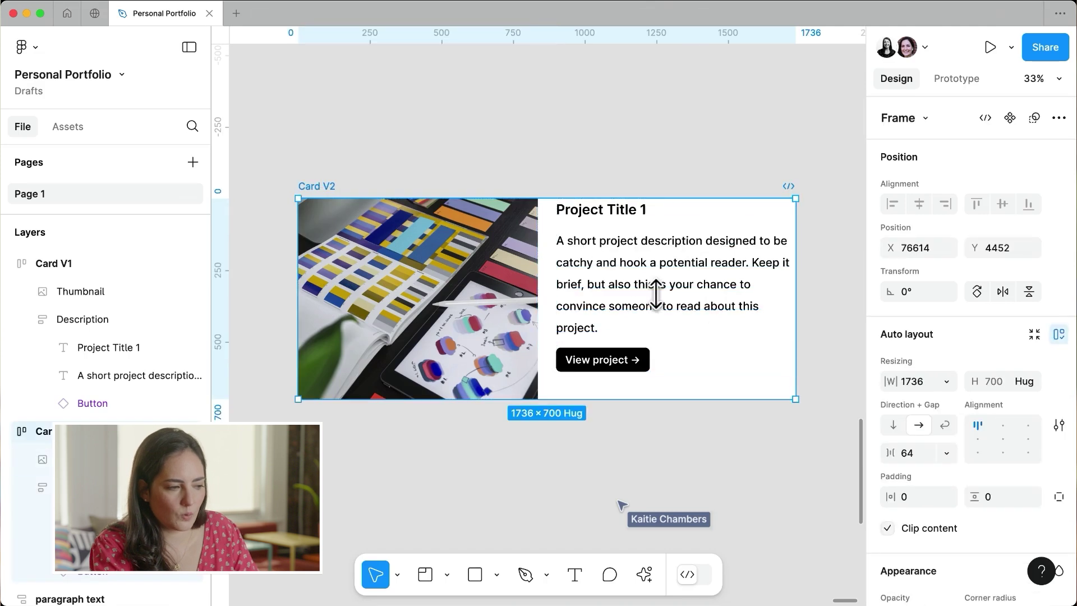
drag(790, 308, 573, 345)
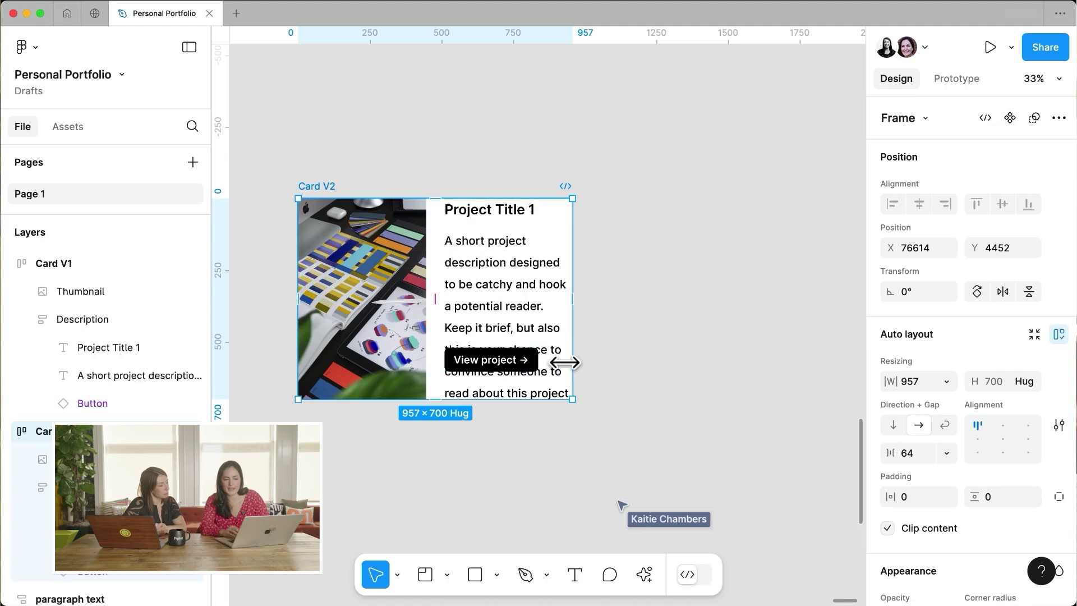
click(512, 281)
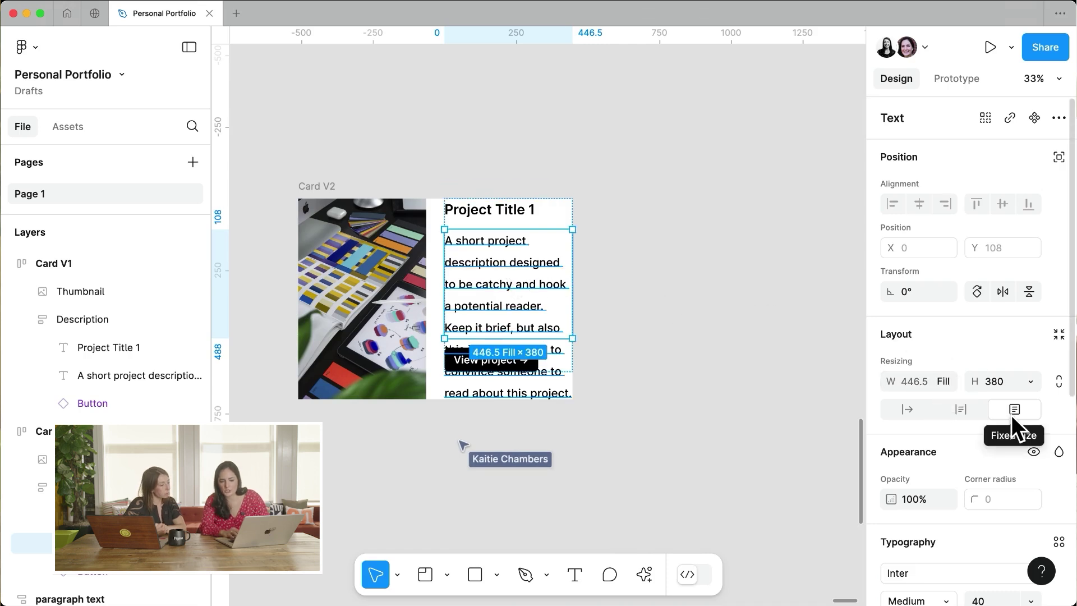
Set Card V2's description paragraph to Auto height, then widen the card so text reflows
click(1029, 381)
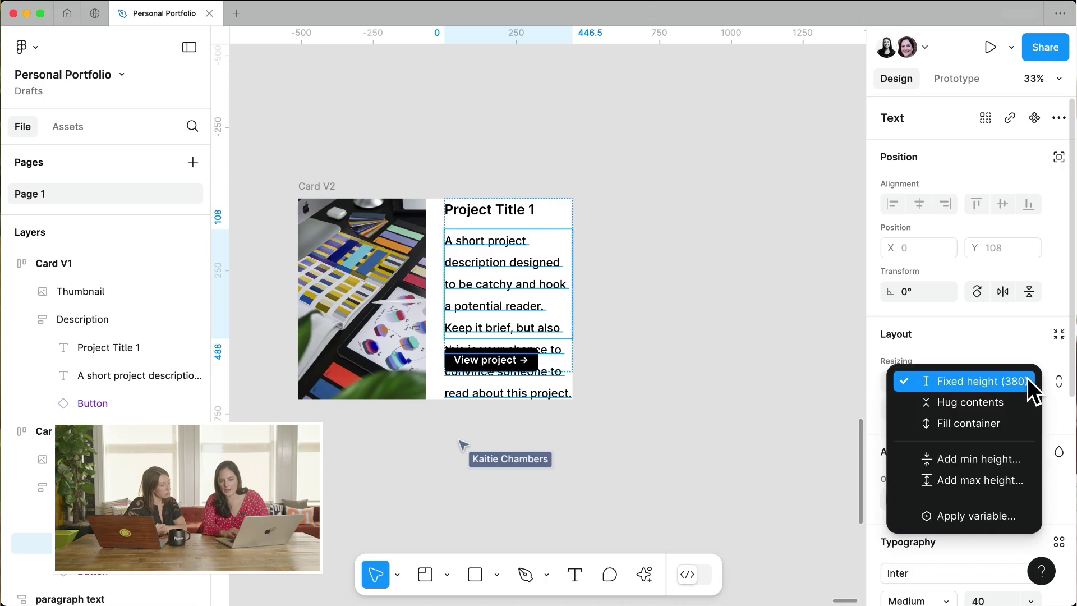
click(1028, 379)
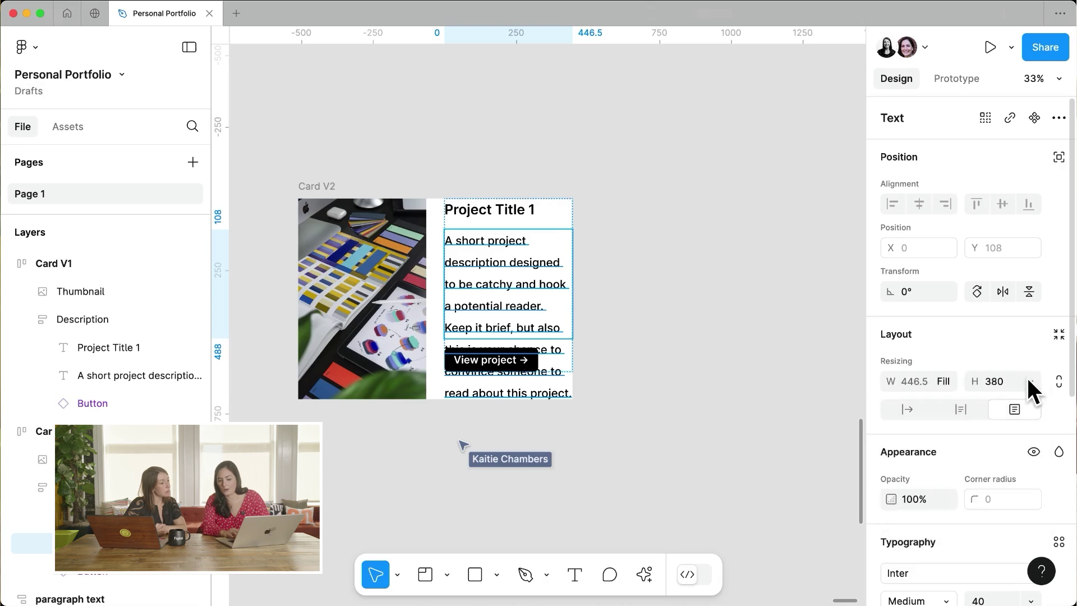
click(958, 403)
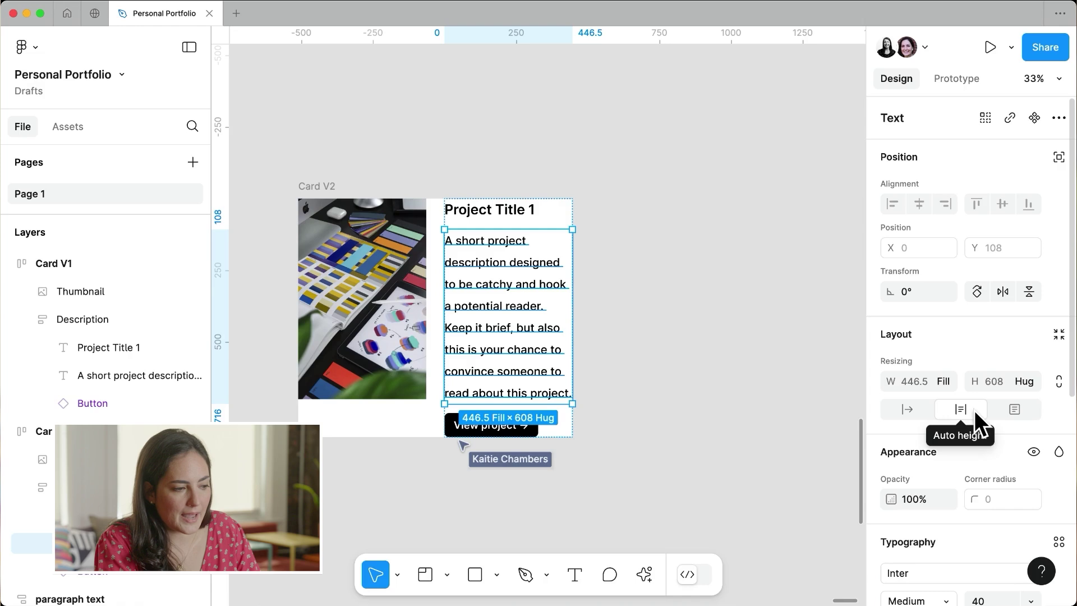
click(682, 325)
click(327, 187)
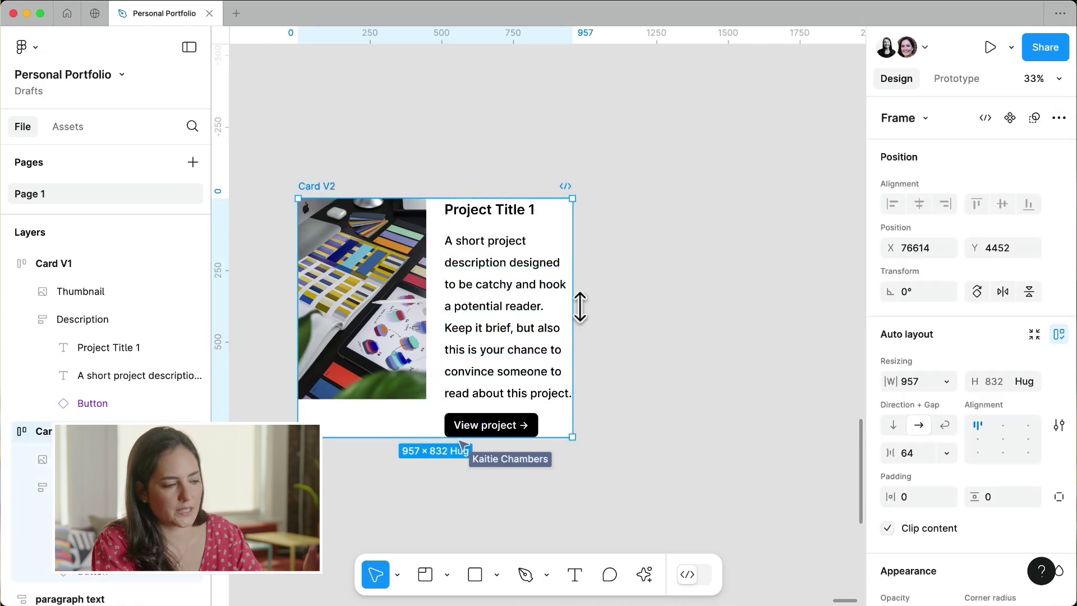
drag(572, 310, 728, 306)
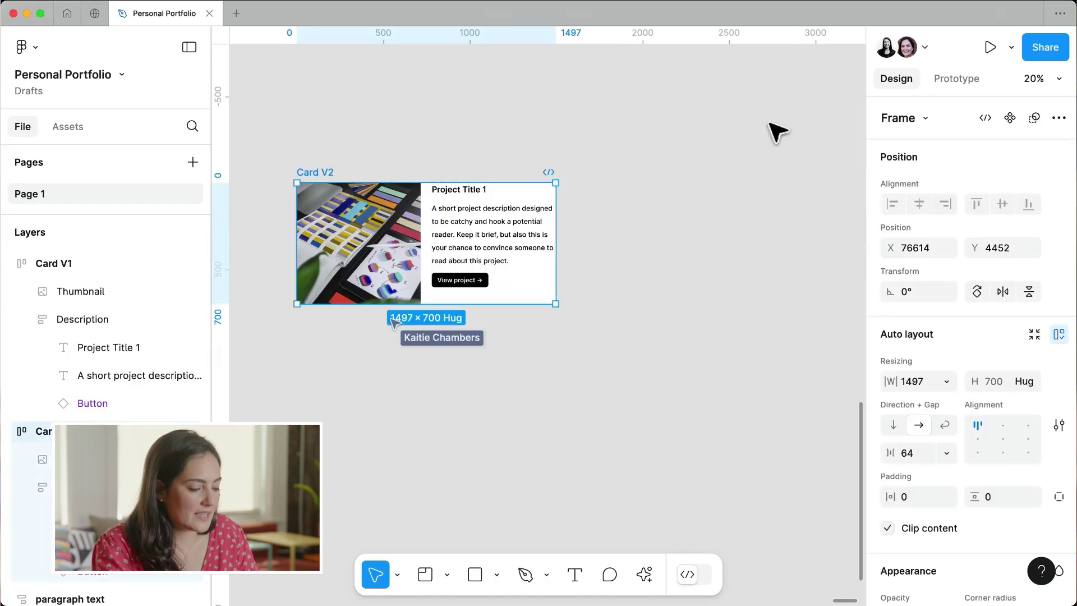
Make Card V2 a component, Alt-drag an instance beside it, and narrow it to 790 wide
click(1009, 118)
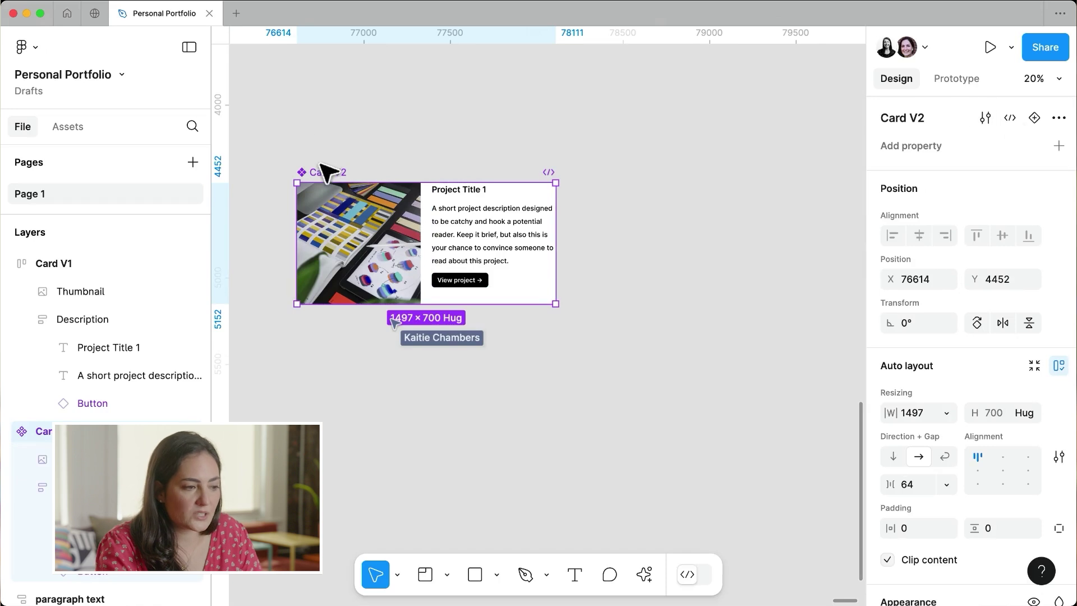
drag(322, 171, 598, 147)
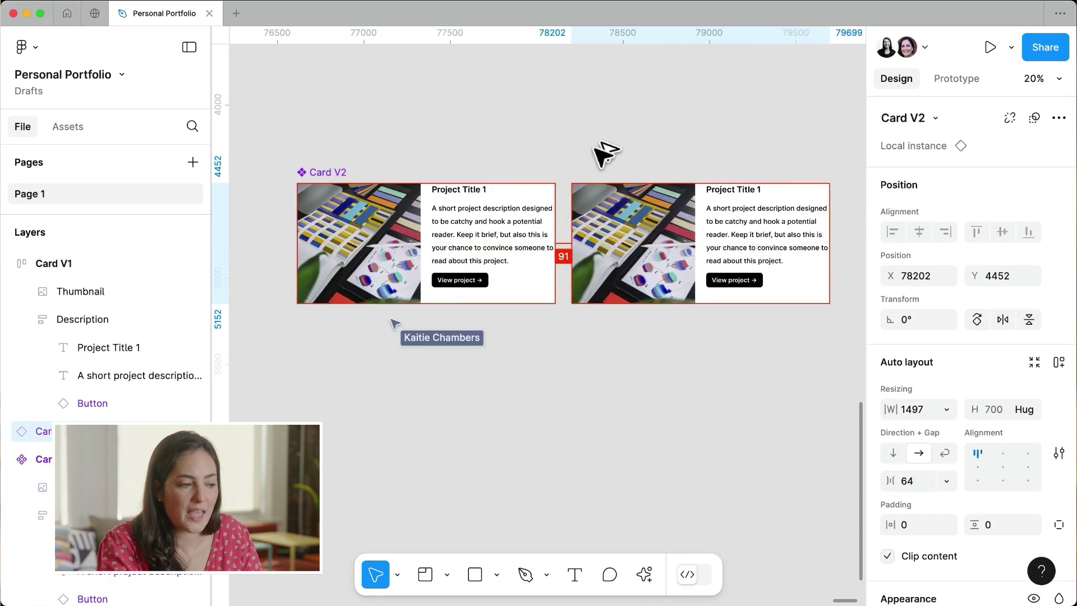
drag(833, 247, 707, 243)
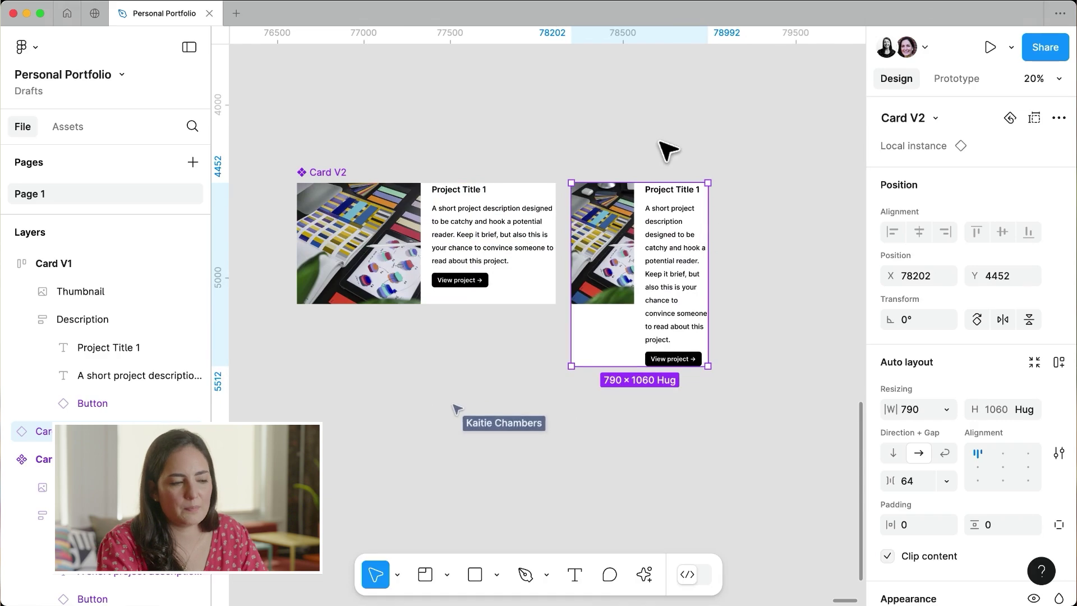